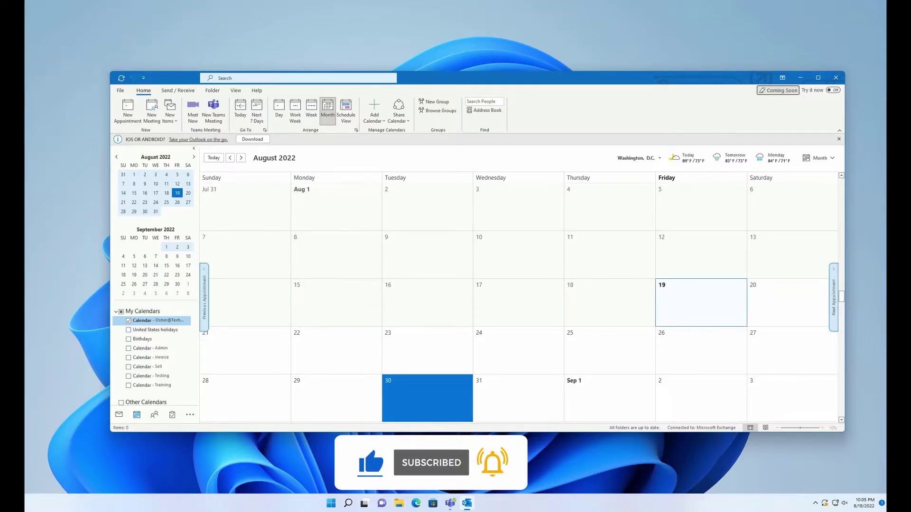
- Start a new meeting on Thursday August 25 and toggle its Teams meeting off and back on
click(609, 350)
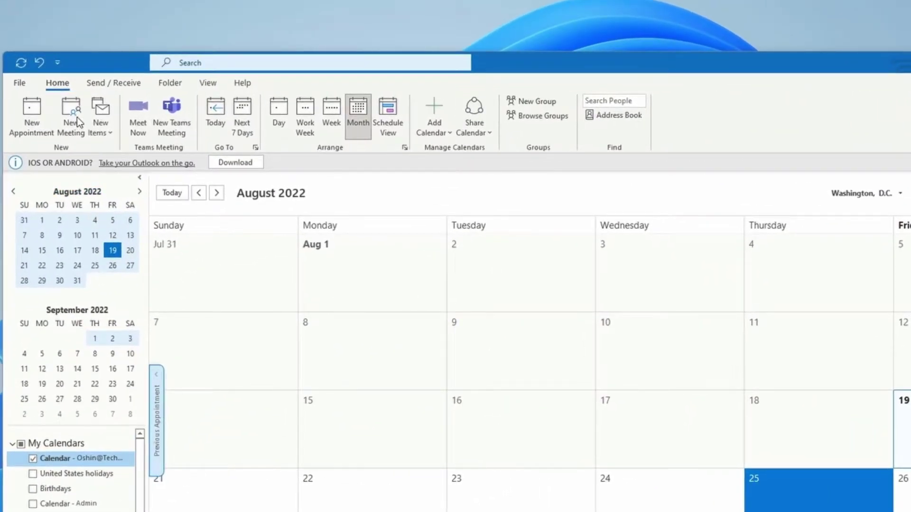
click(71, 117)
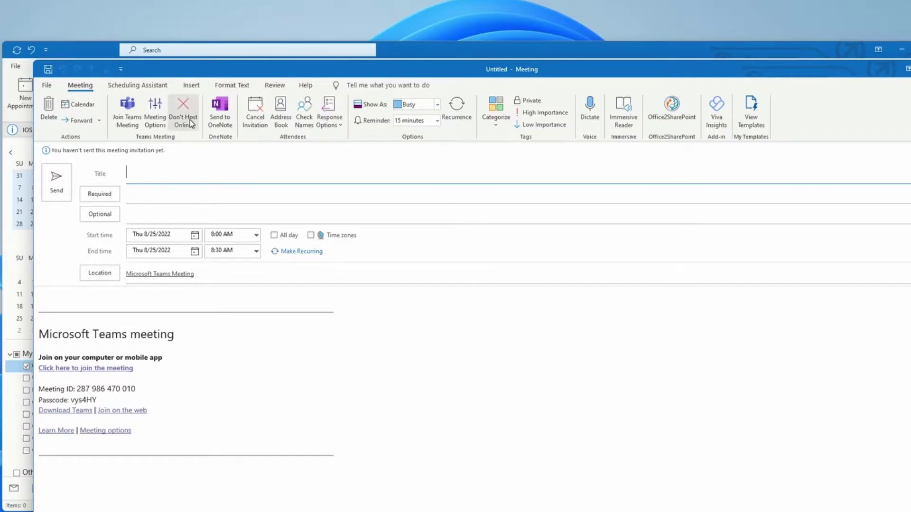
click(184, 106)
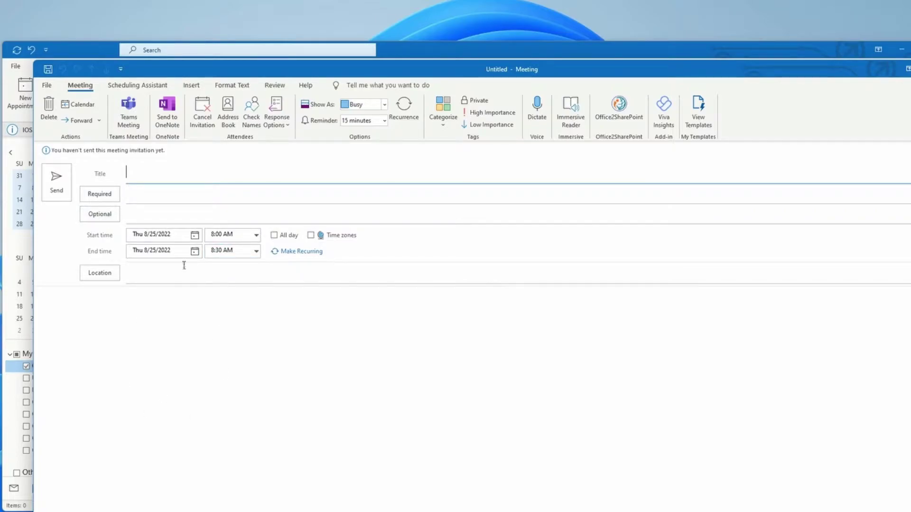
click(132, 117)
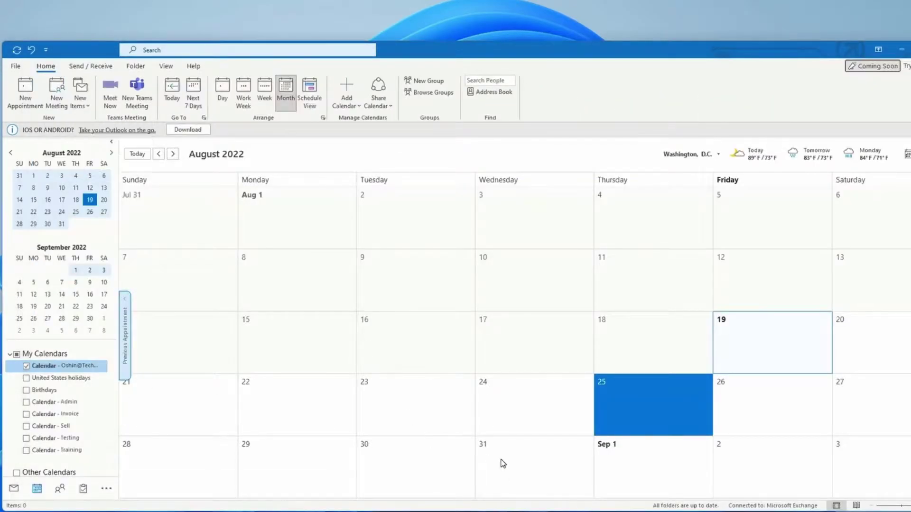
- Create an August 31 meeting, remove its Teams details, and discard it without saving
click(503, 462)
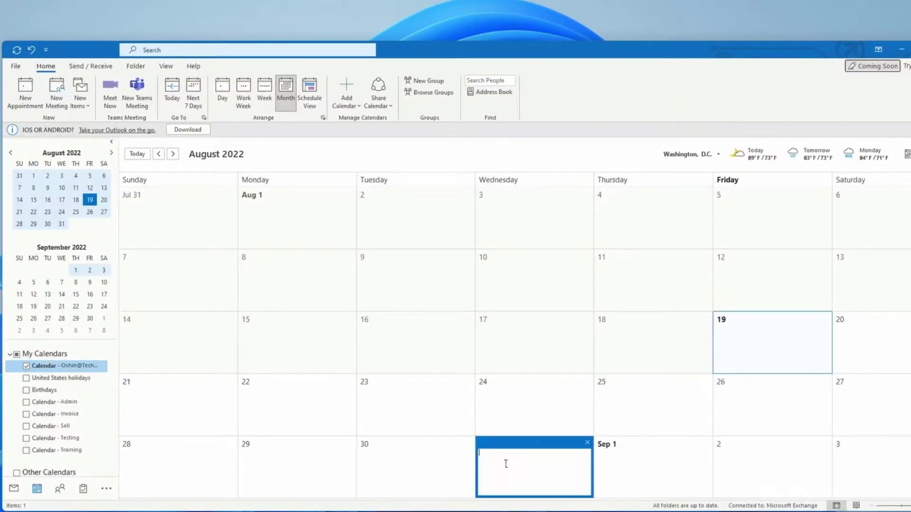
click(26, 93)
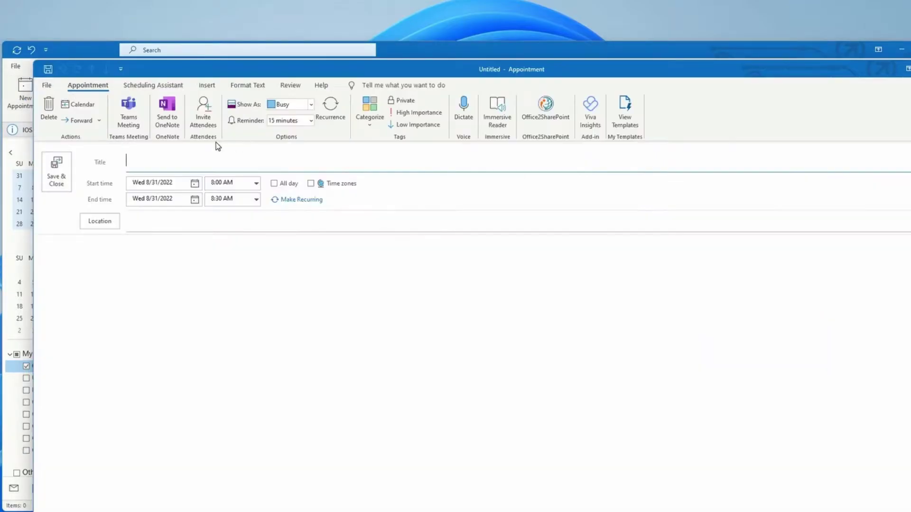
click(205, 119)
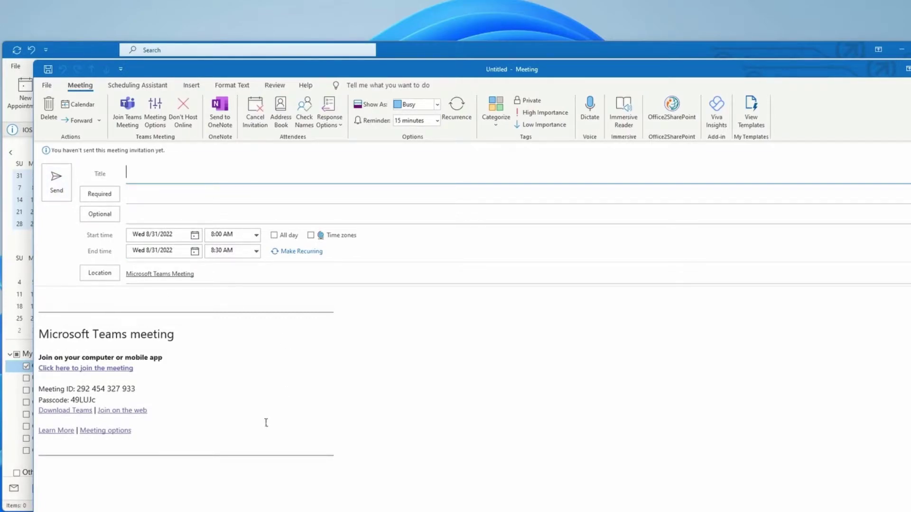
click(190, 113)
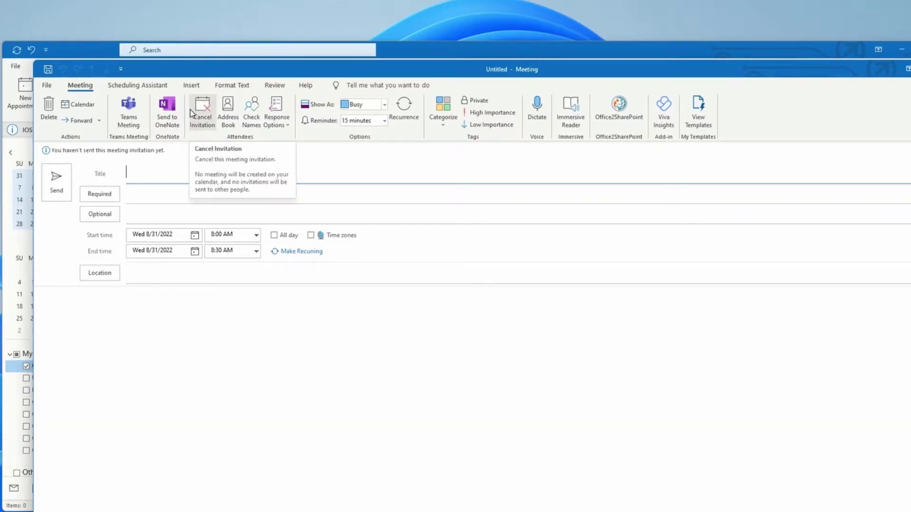
click(191, 113)
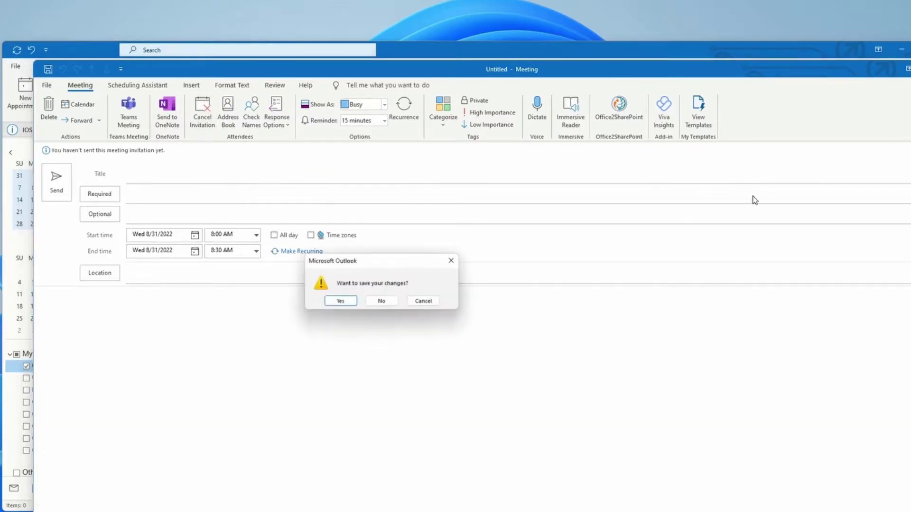
click(371, 301)
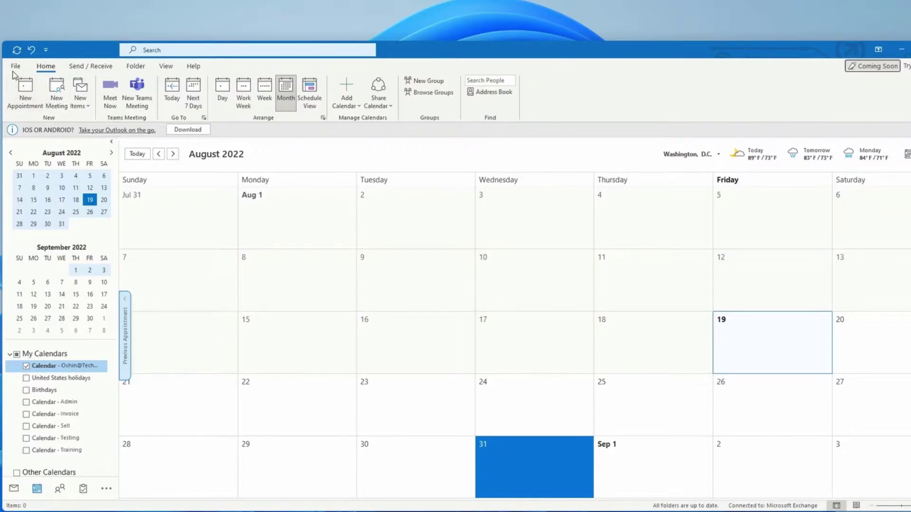
- Open Outlook Options, then run Get-OrganizationConfig | Select OnlineMeetingsByDefaultEnabled, which returns an empty value
click(15, 66)
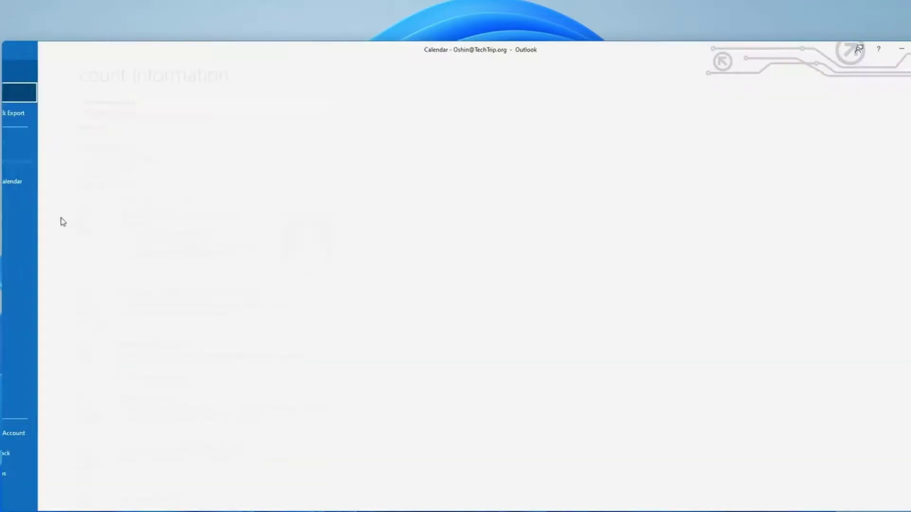
click(42, 474)
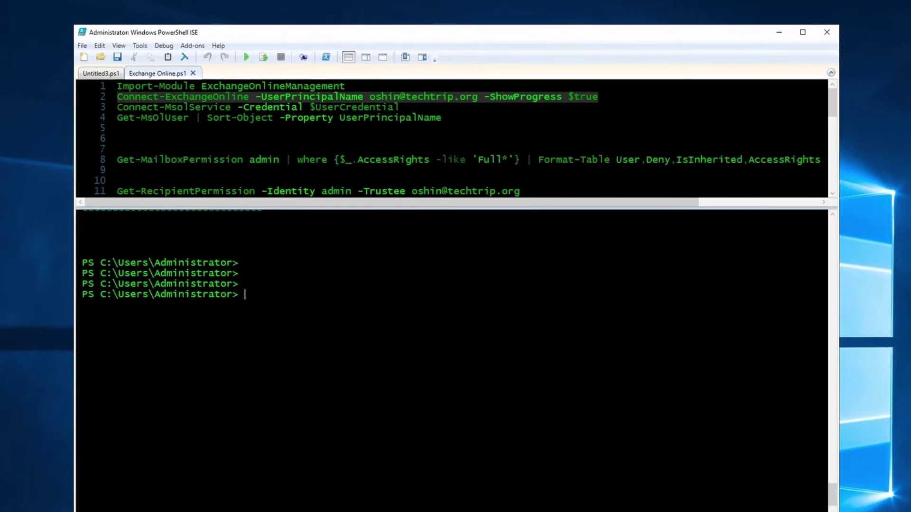
text(Get-OrganizationConfig | Select OnlineMeetingsByDefaultEnabled)
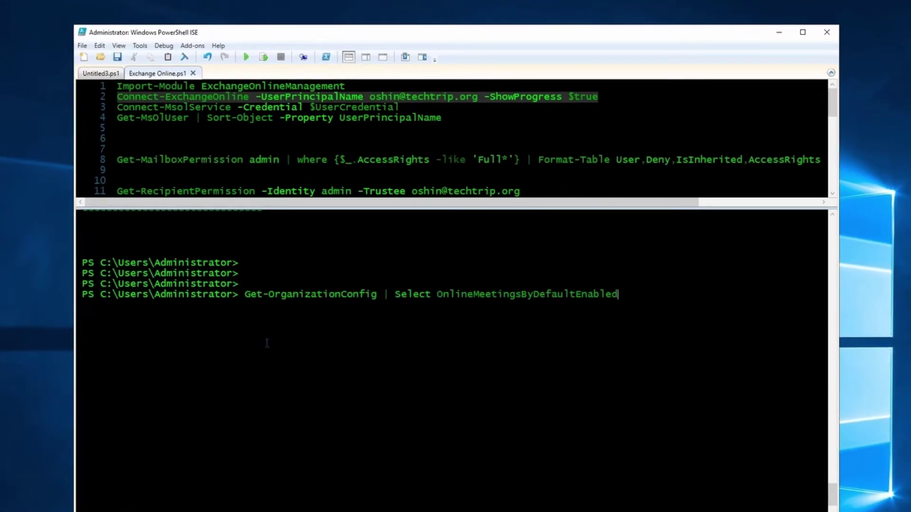
key(Return)
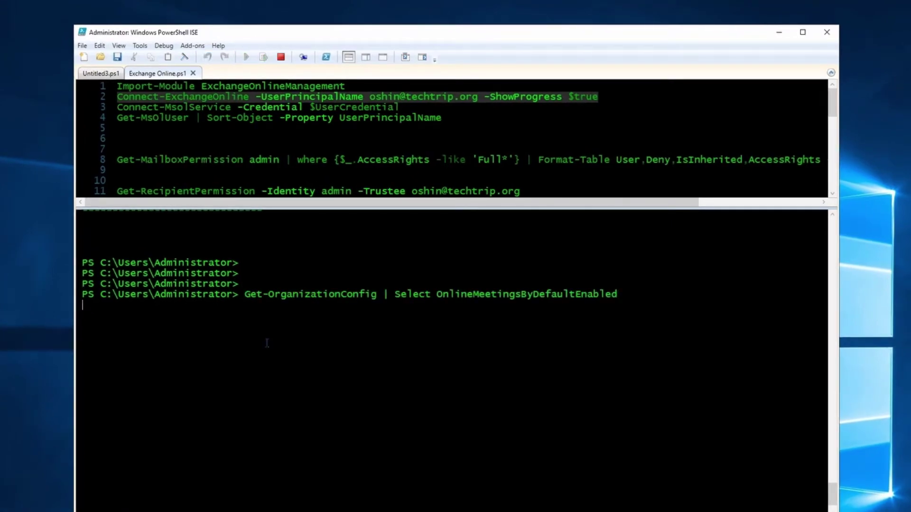
drag(82, 326, 119, 337)
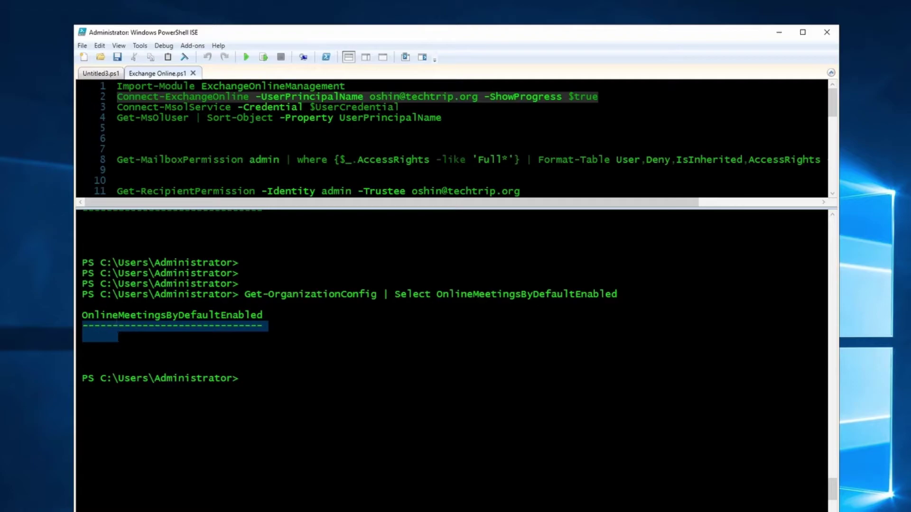
click(132, 337)
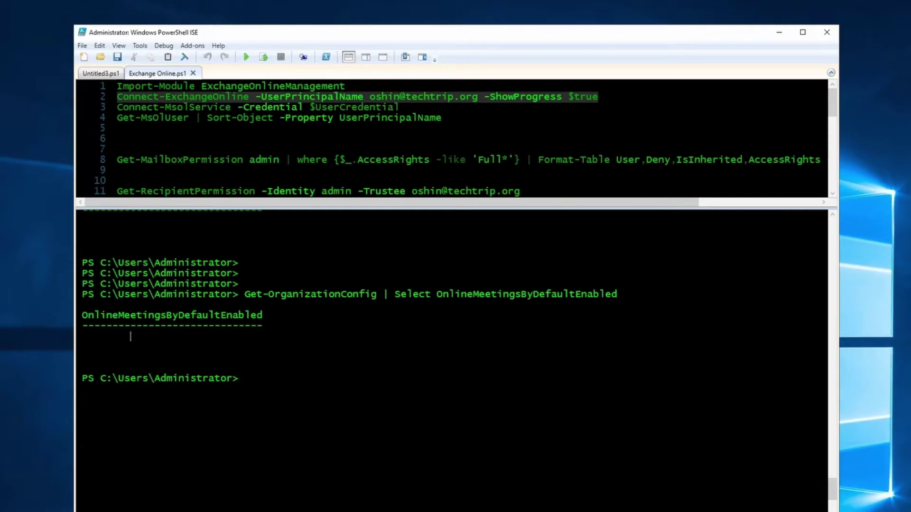
- Run Set-OrganizationConfig -OnlineMeetingsByDefaultEnabled $false, then rerun the query to confirm it reads False
click(261, 381)
text(Set-)
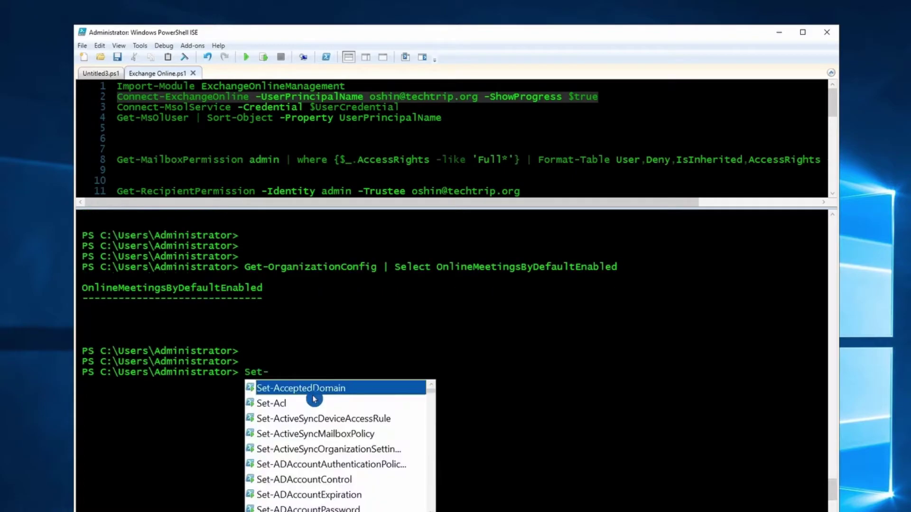
text(O)
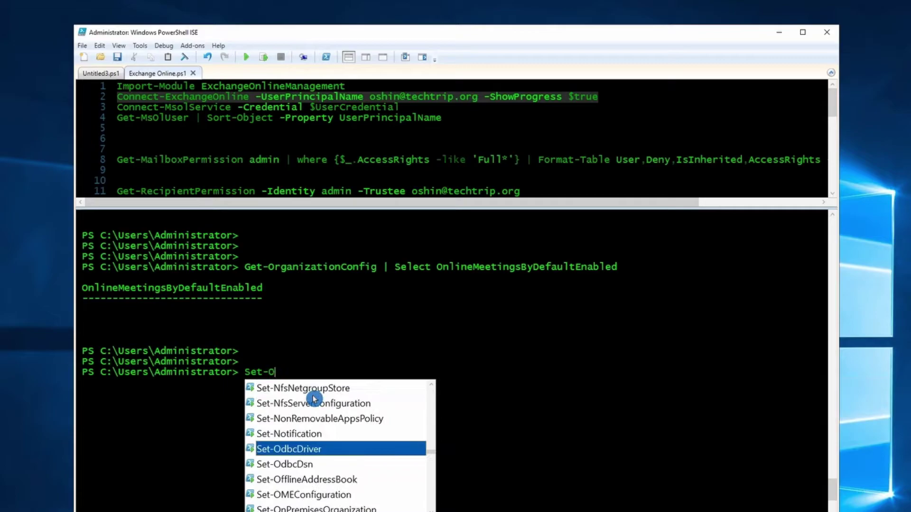
text(r)
key(Down)
key(Return)
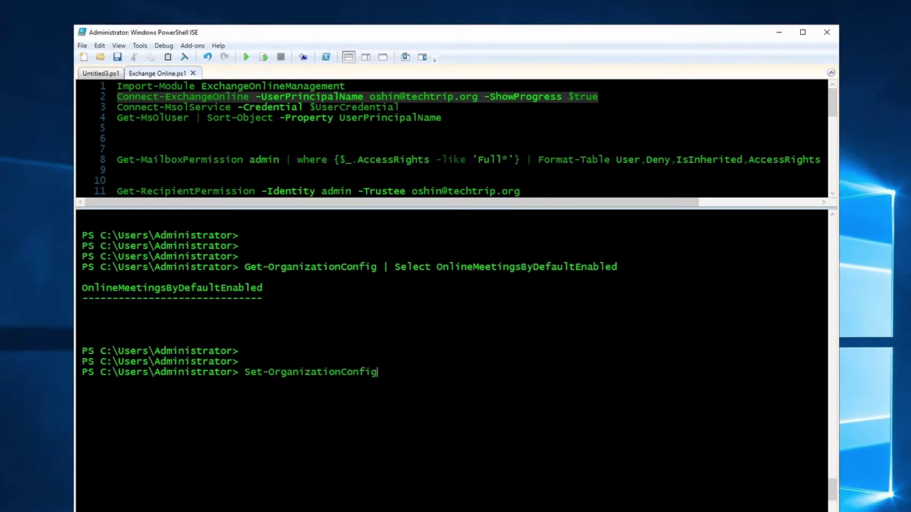
text(-)
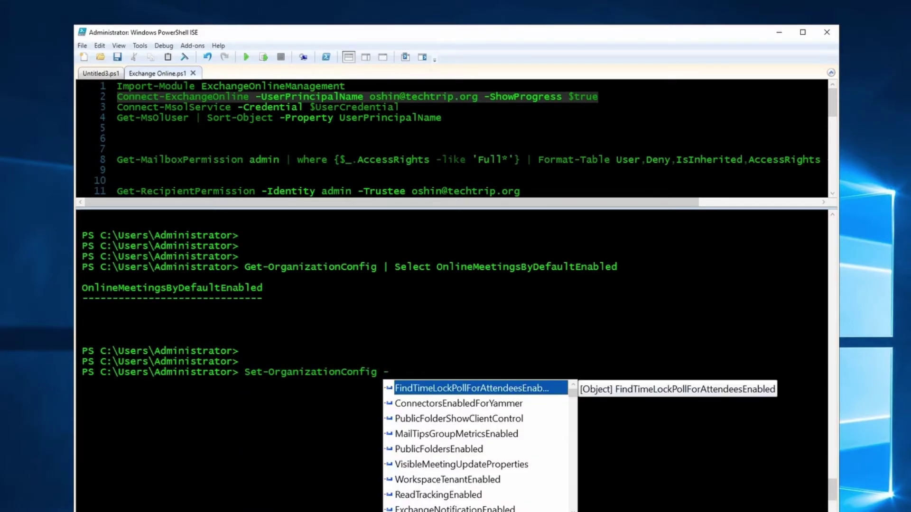
text(Onl)
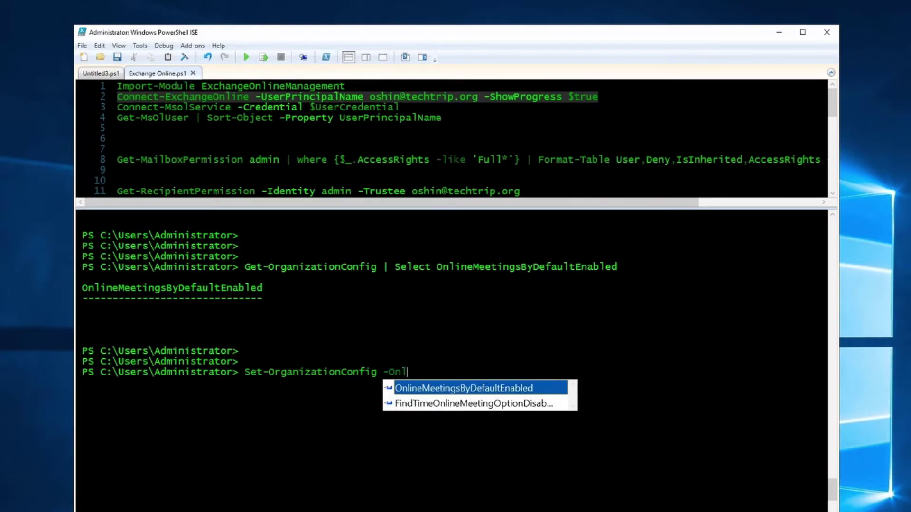
key(Return)
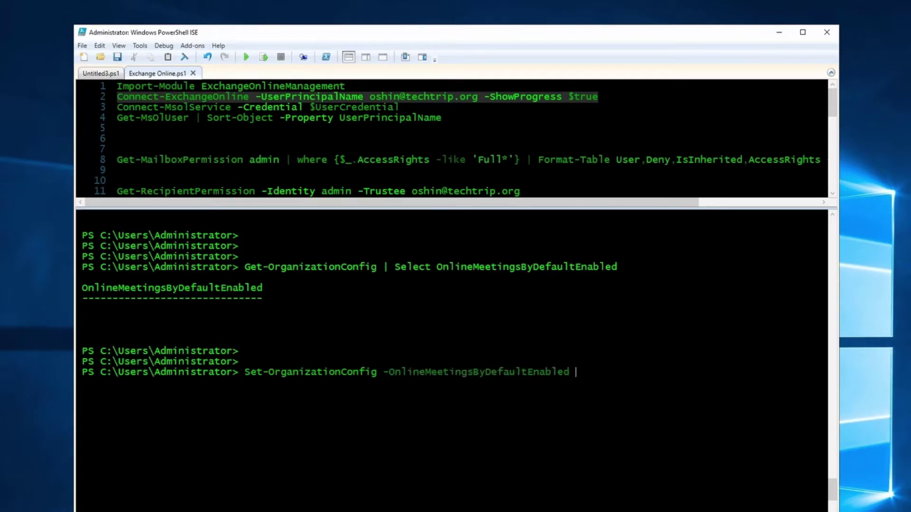
key(Return)
text($false)
key(Return)
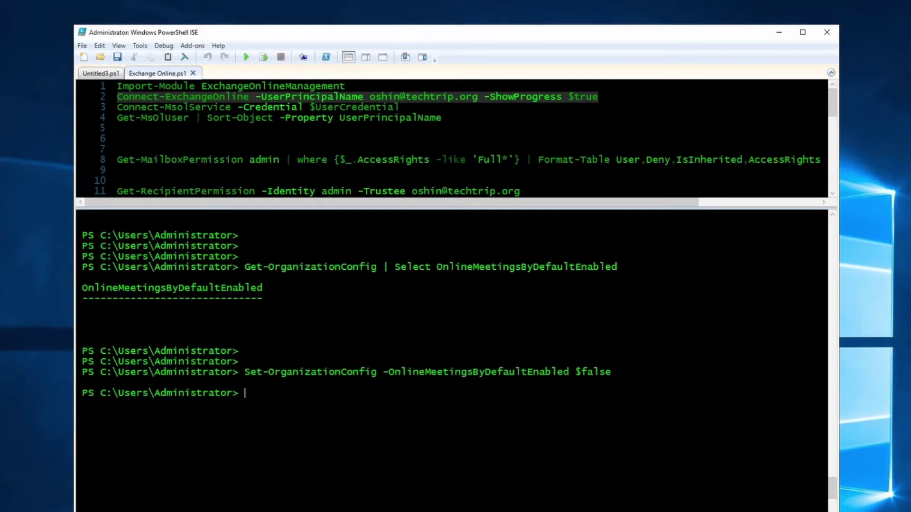
key(Up)
key(Up)
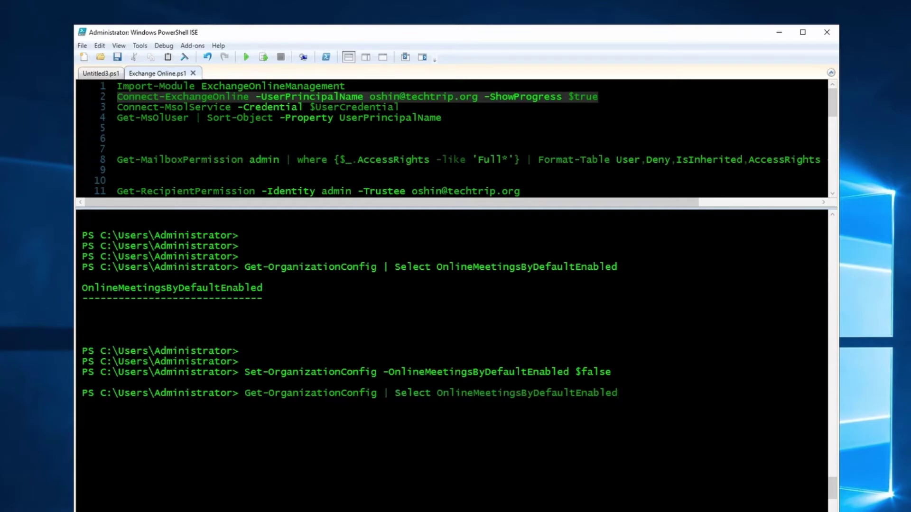
key(Return)
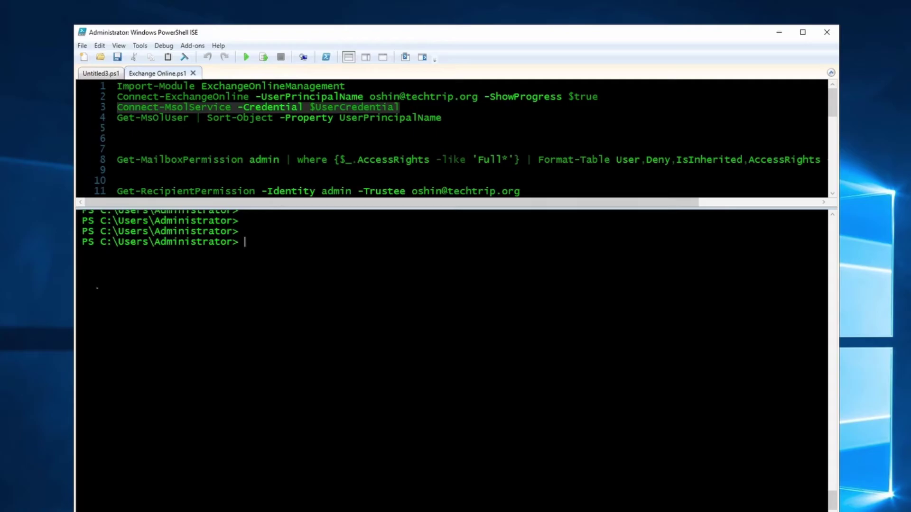
- Type Set-MailboxCalendarConfiguration -Identity -OnlineMeetingsByDefaultEnabled $false as the per-mailbox alternative
text(Set-ma)
key(Down)
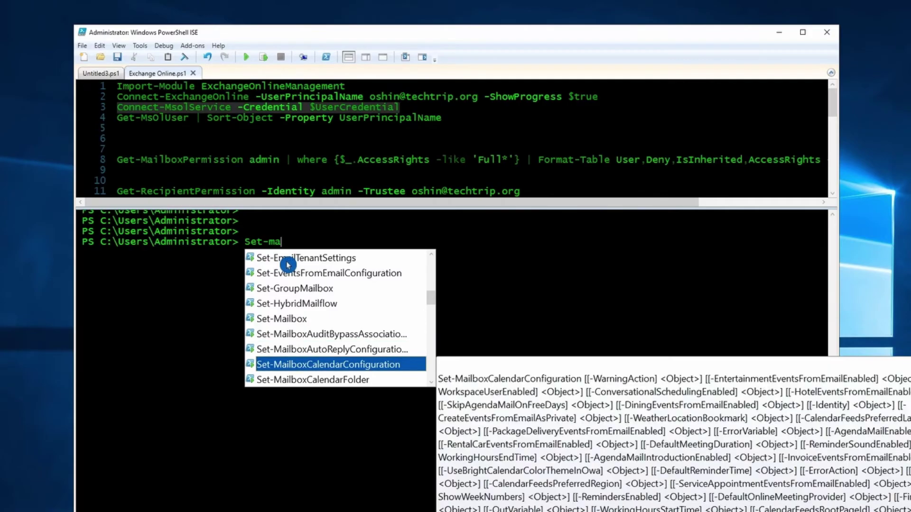
key(Tab)
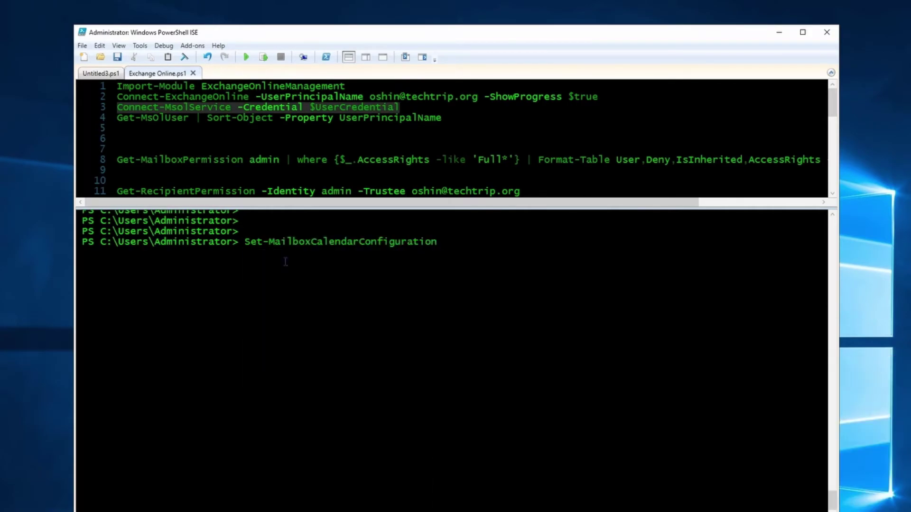
text(-)
key(Down)
key(Down)
key(Down)
key(Down)
key(Down)
key(Down)
key(Tab)
text(-on)
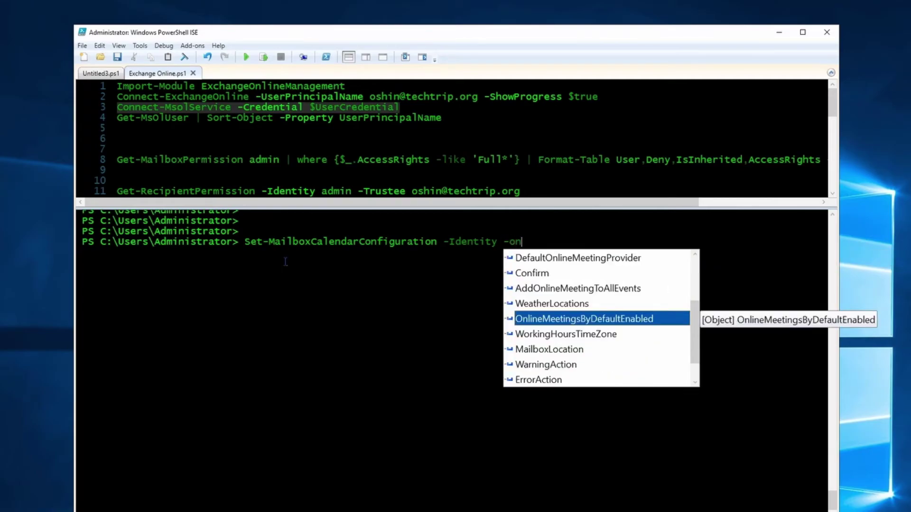
key(Tab)
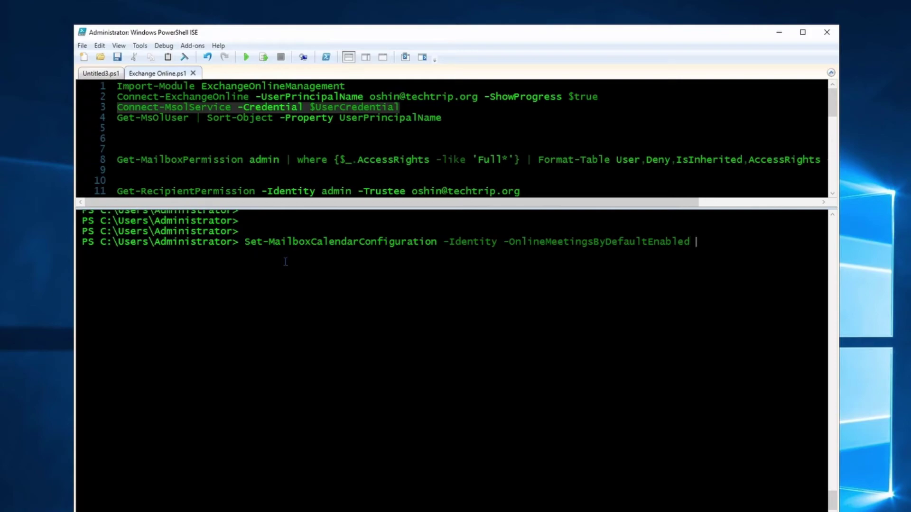
text($false)
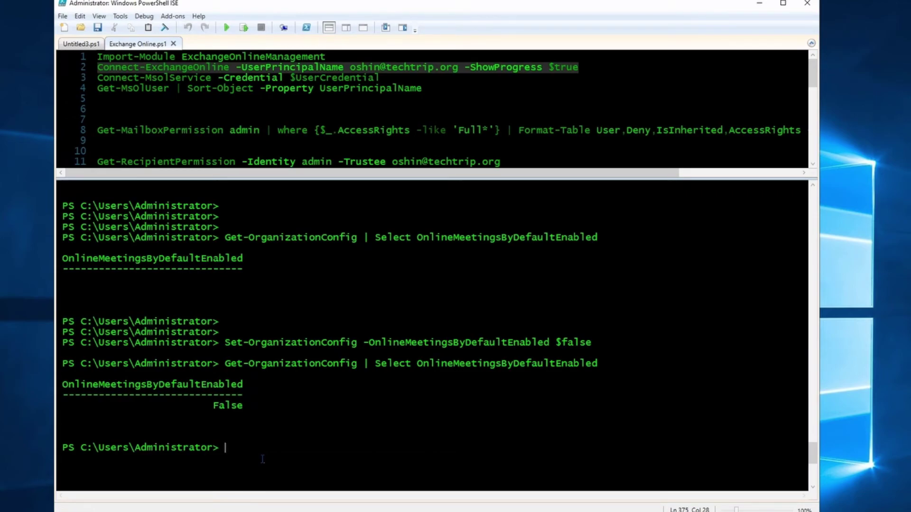
- List the open remote sessions with Get-PSSession, noting the Exchange Online session has Id 2
text(Get-)
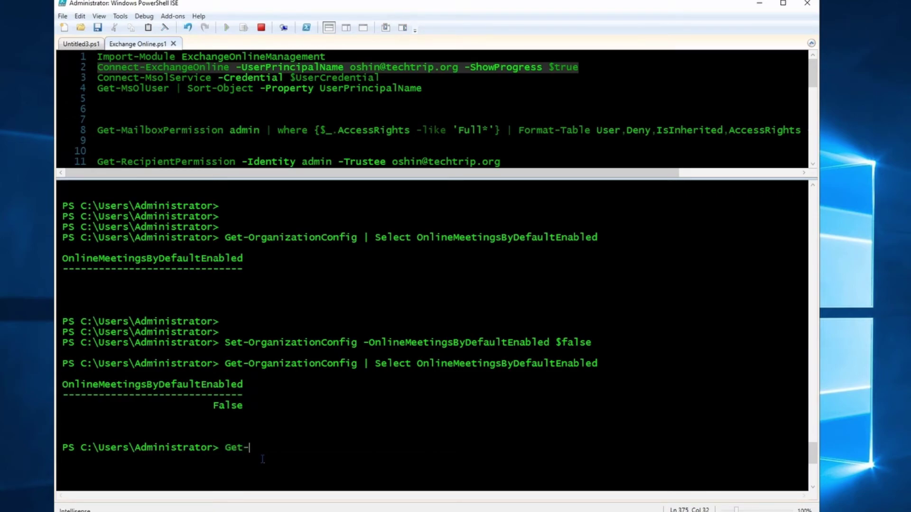
text(PSSession)
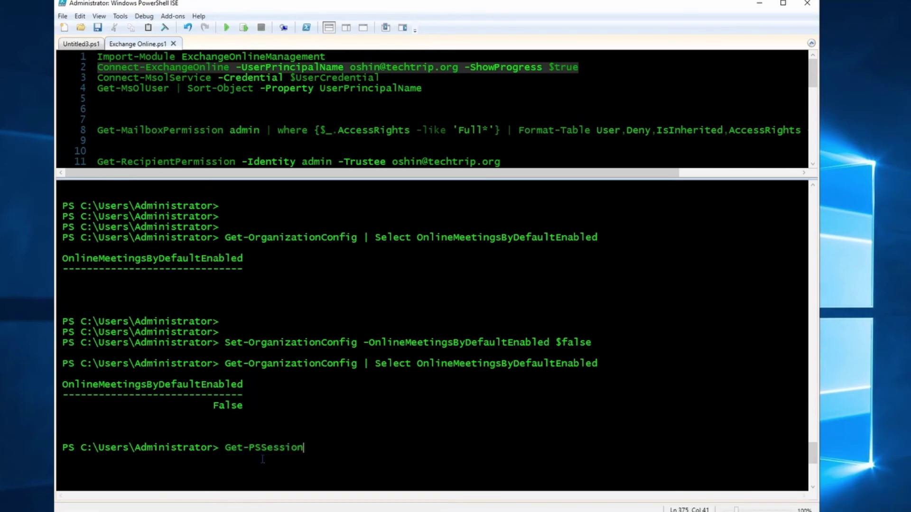
key(Return)
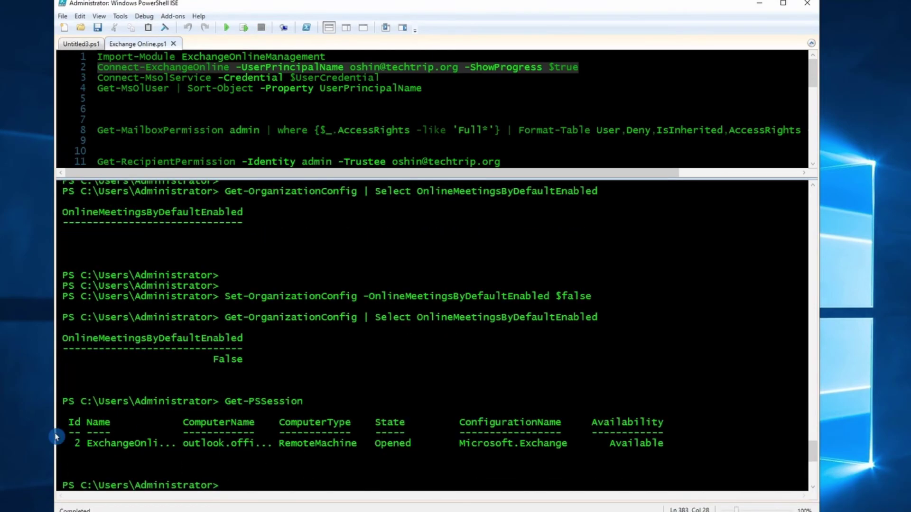
click(74, 444)
- Remove the Exchange Online session with Remove-PSSession -id 2
click(247, 494)
text(Re)
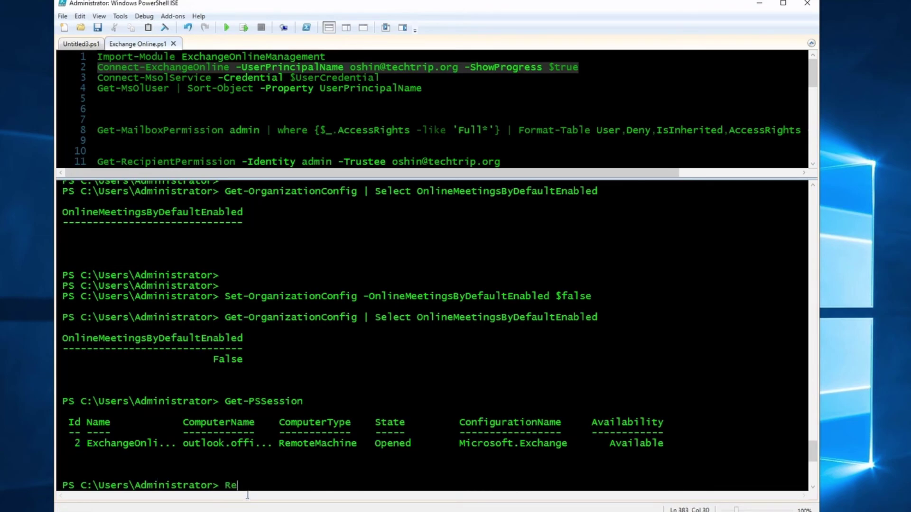
text(move-PSSession)
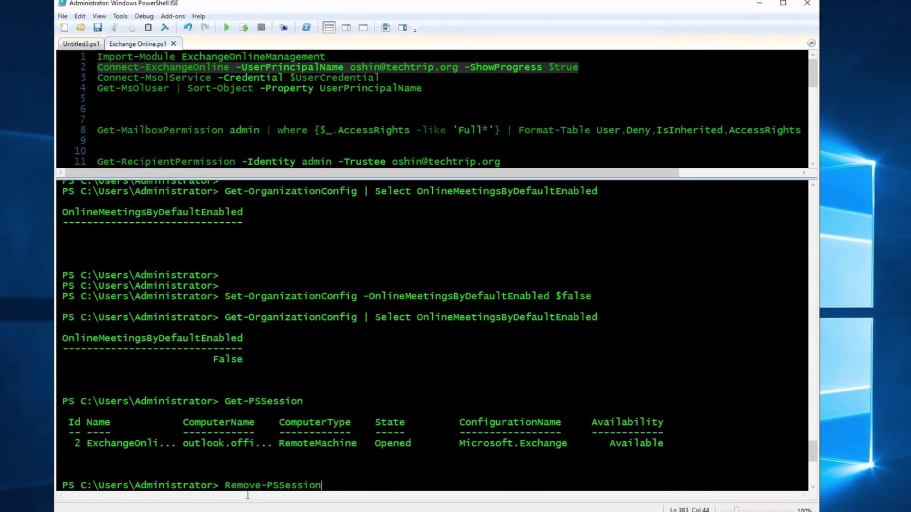
text( -id)
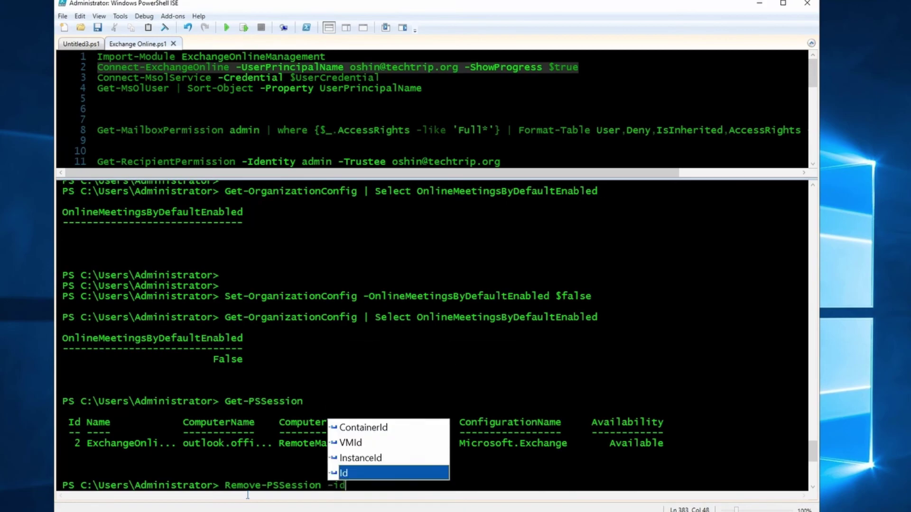
text( 2)
key(Return)
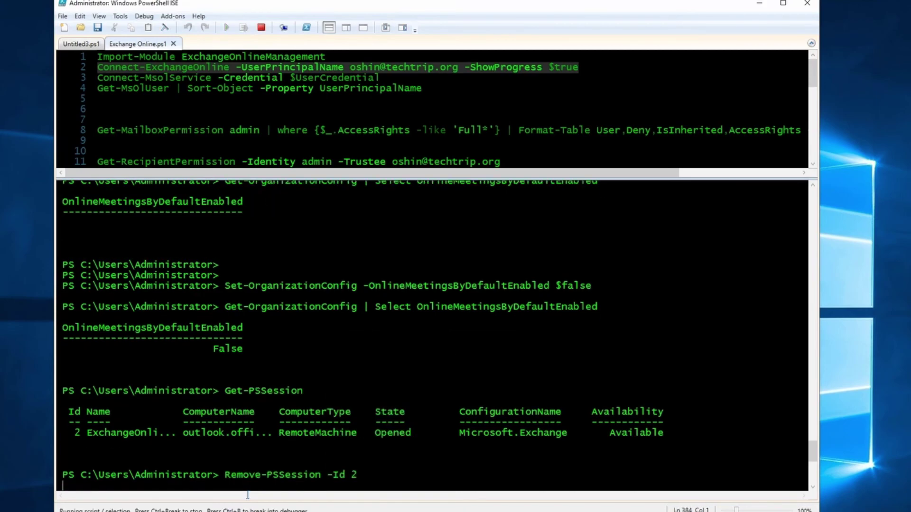